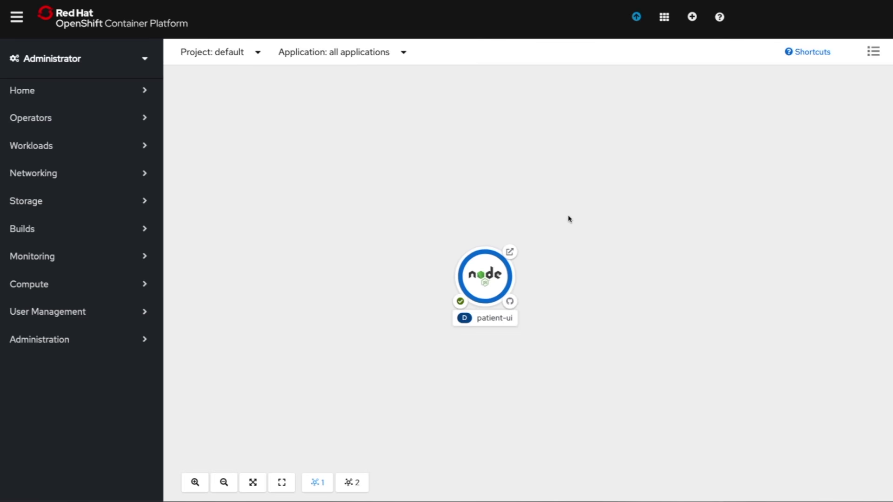
Switch to the Developer perspective and start adding an application From Git
left_click(112, 64)
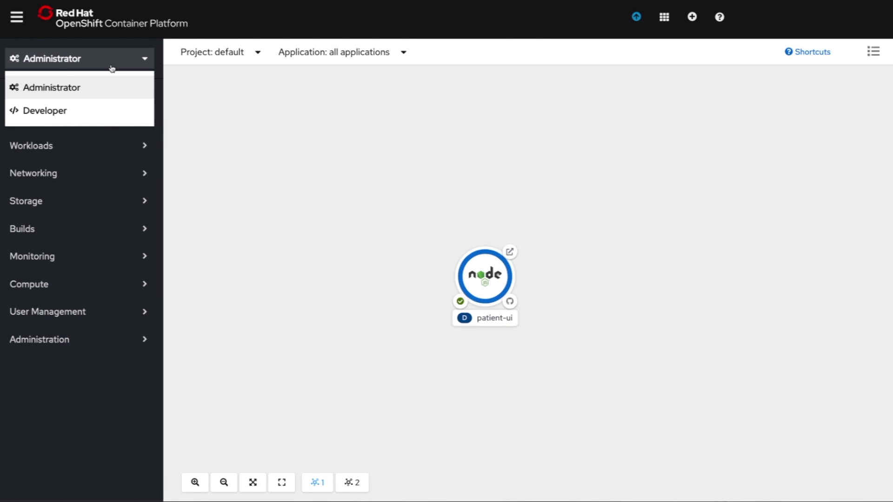
left_click(113, 117)
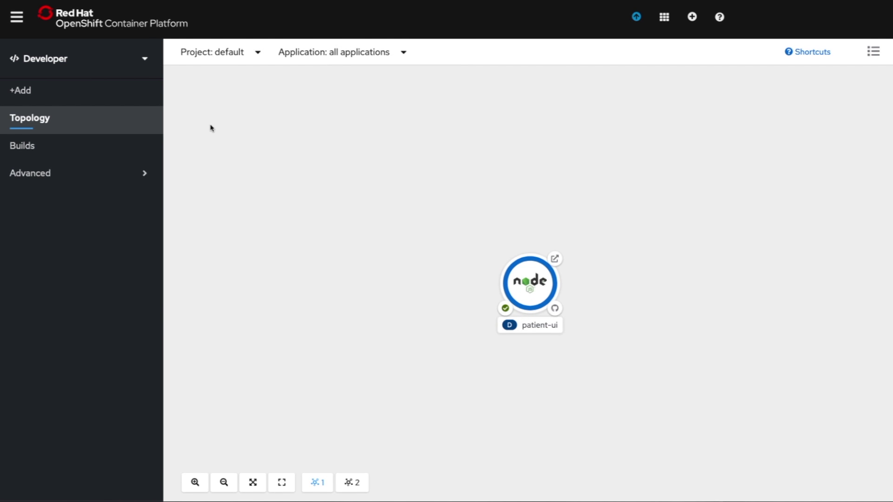
left_click(109, 93)
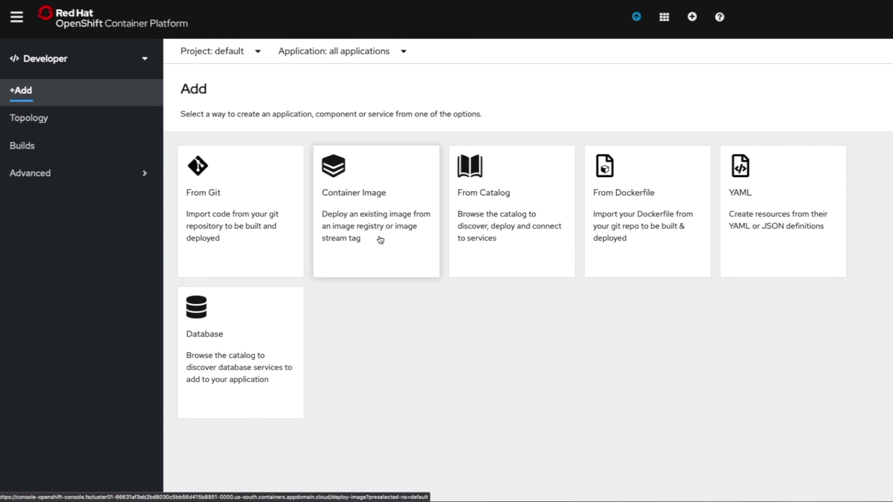
left_click(268, 245)
View the patient-ui deployment's resources in Topology and the project's Events stream
left_click(79, 125)
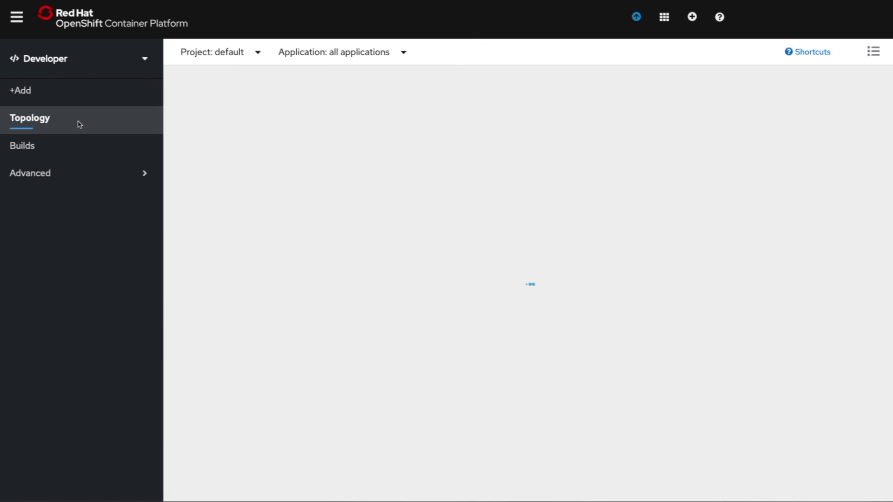
left_click(527, 306)
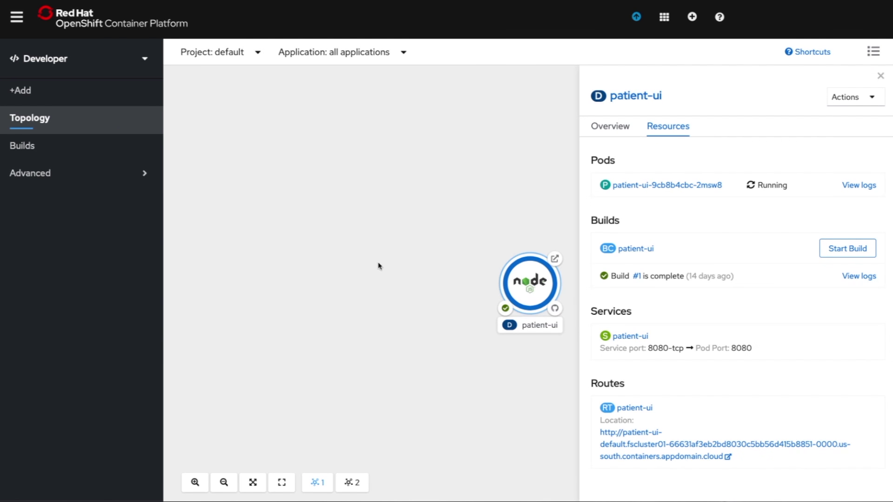
left_click(109, 174)
left_click(38, 282)
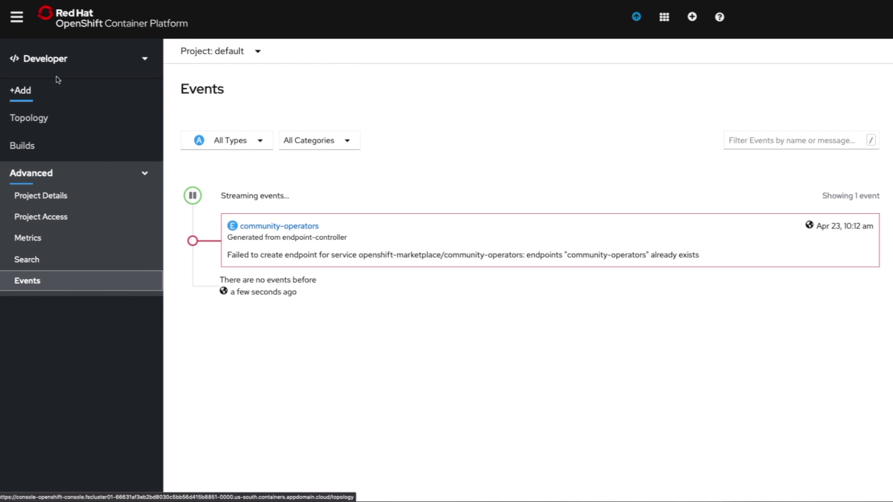
Return to the Administrator perspective and view the User Management Users list
left_click(58, 60)
left_click(56, 87)
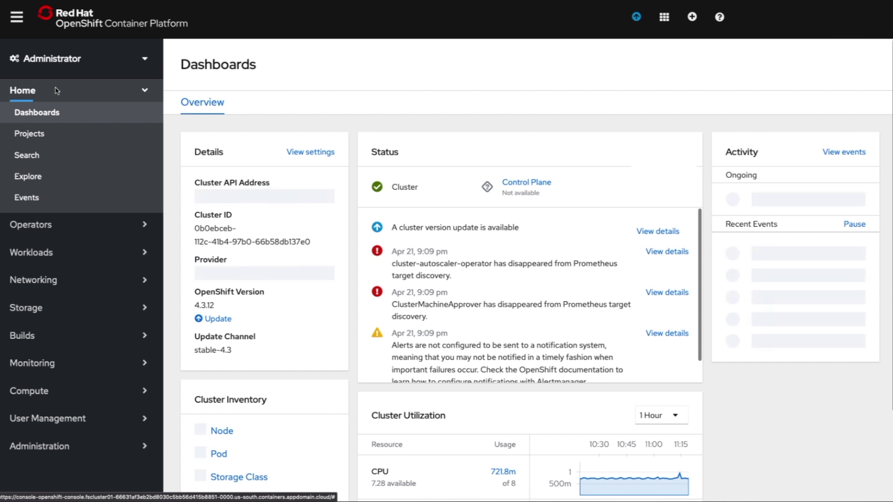
left_click(61, 442)
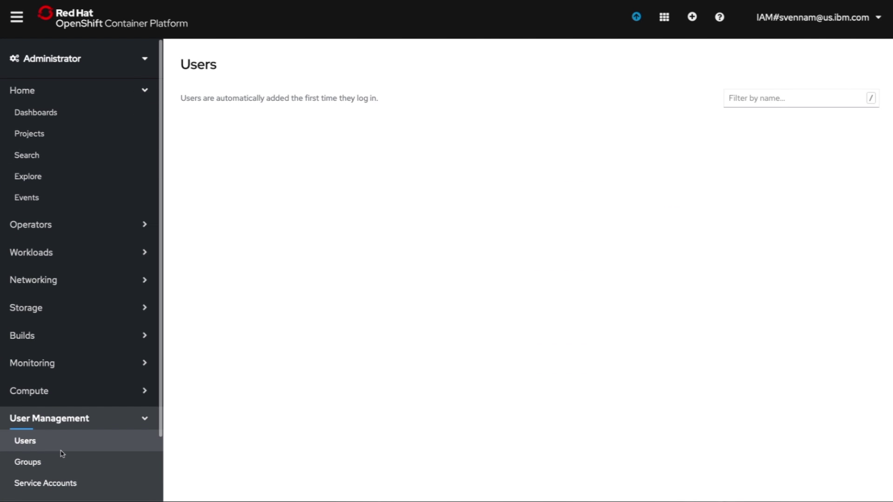